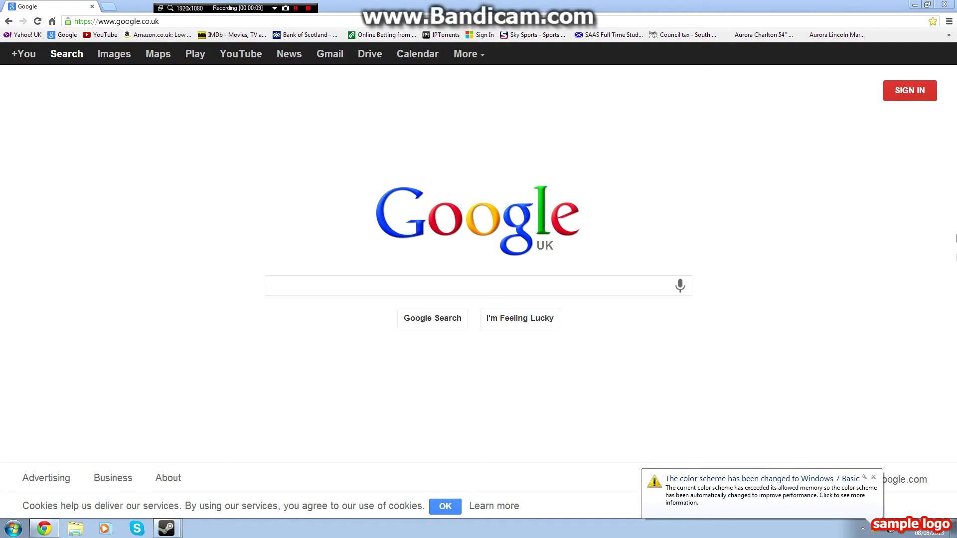
# Close the Windows colour-scheme notification balloon over the Google homepage.
pyautogui.click(873, 477)
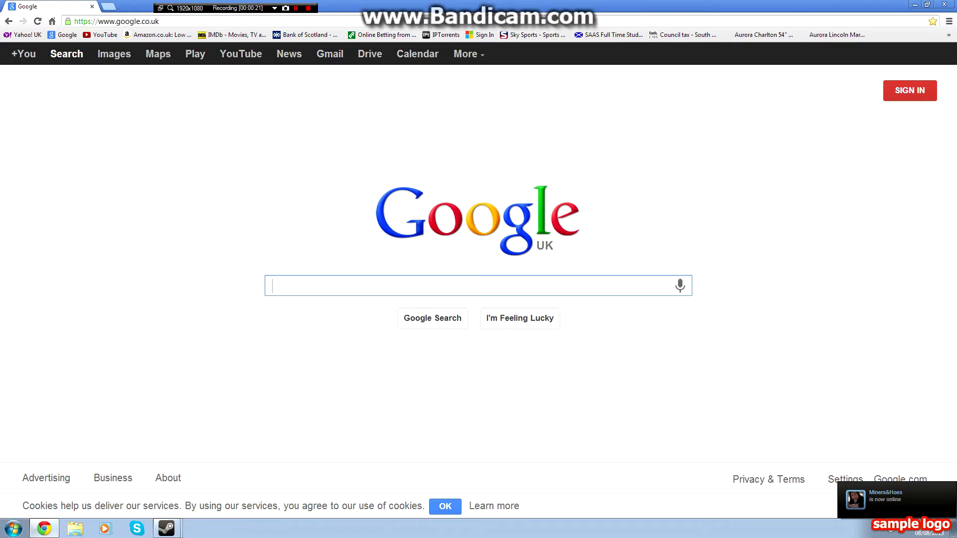
# Search Google for nvse, go to nvse.silverlock.org, then download and open the 2b12 archive.
pyautogui.write('nv')
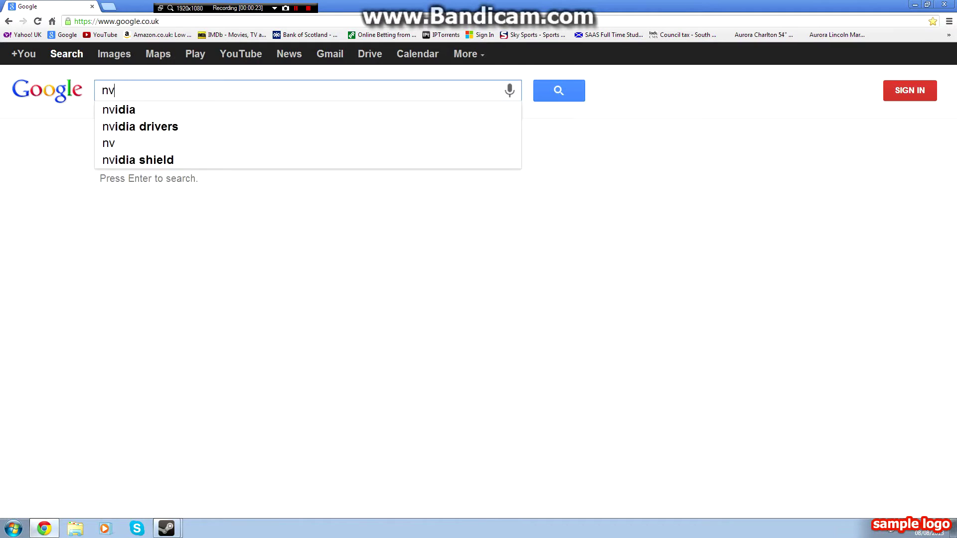
pyautogui.write('se')
pyautogui.press('Return')
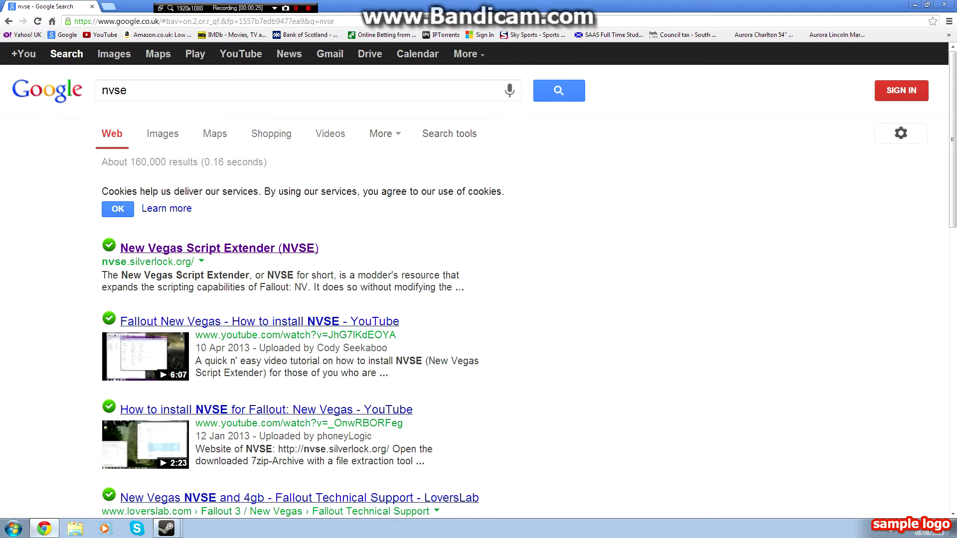
pyautogui.click(144, 252)
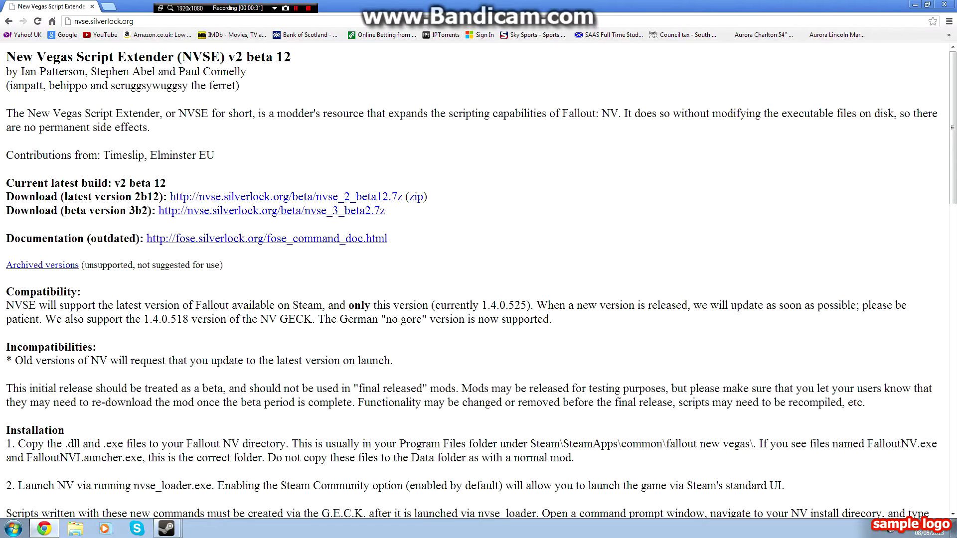
pyautogui.hotkey('ctrl', 'l')
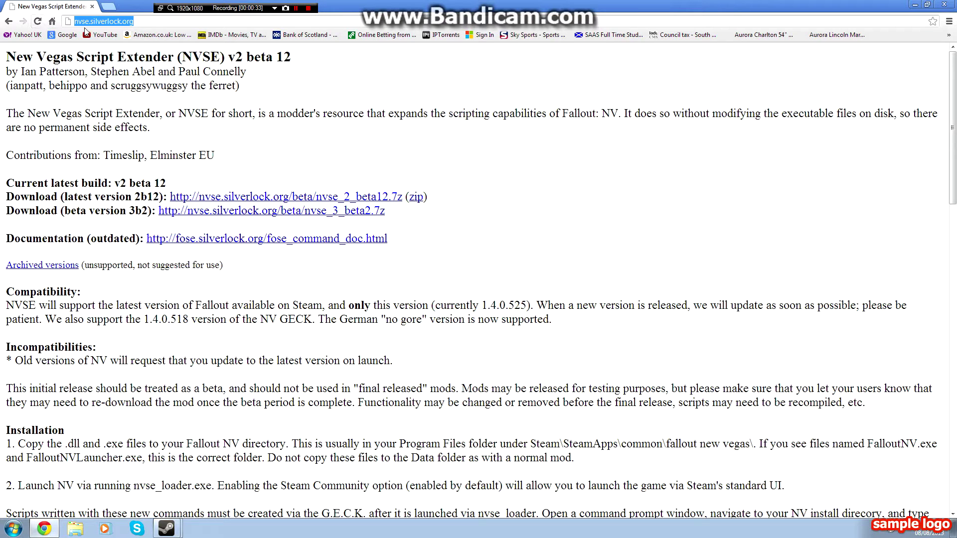
pyautogui.click(287, 106)
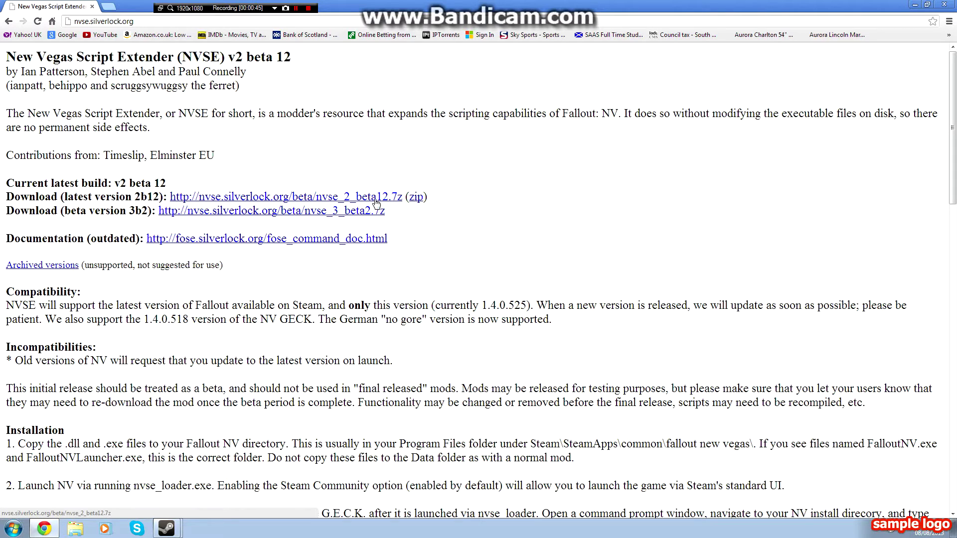
pyautogui.click(199, 198)
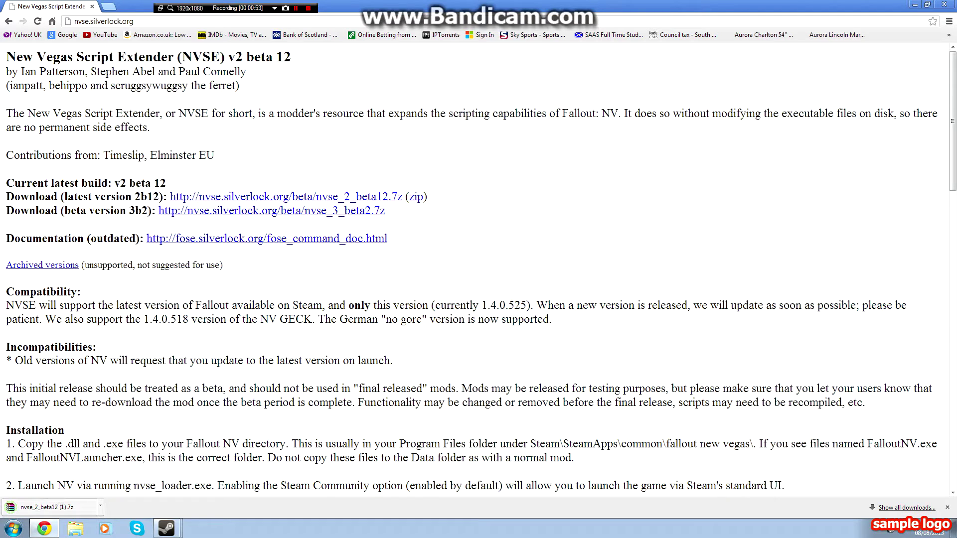
pyautogui.click(35, 513)
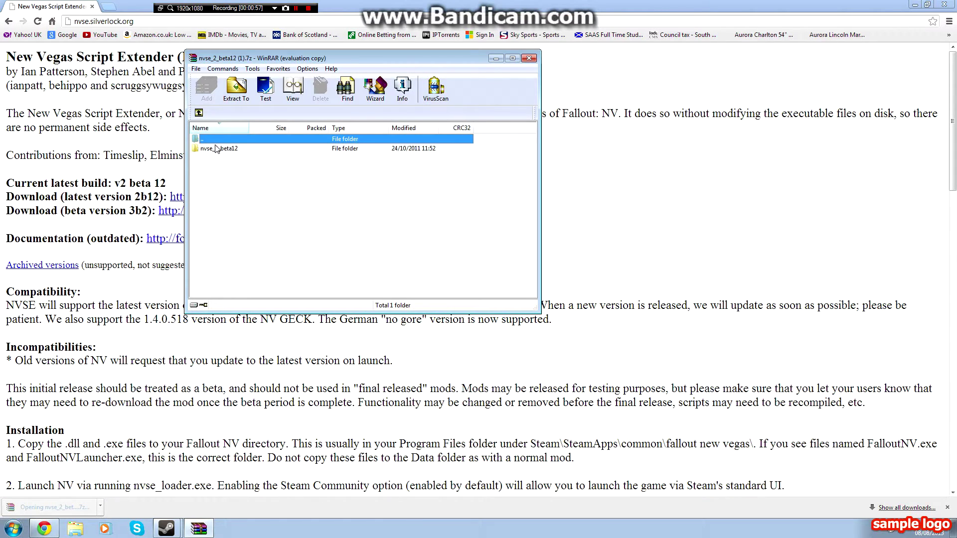
# In nvse_2_beta12, select src through nvse_1_4.dll and choose Extract to the specified folder.
pyautogui.press('Escape')
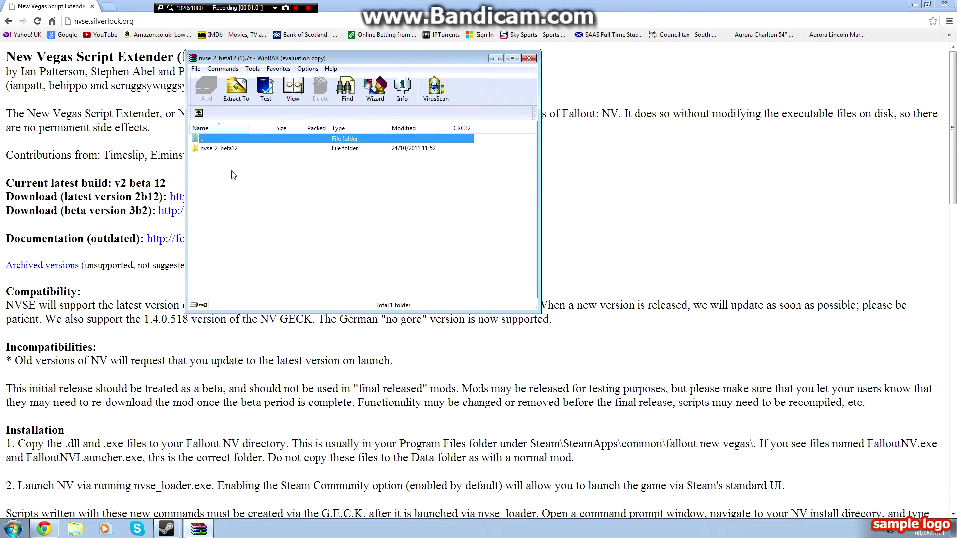
pyautogui.doubleClick(217, 150)
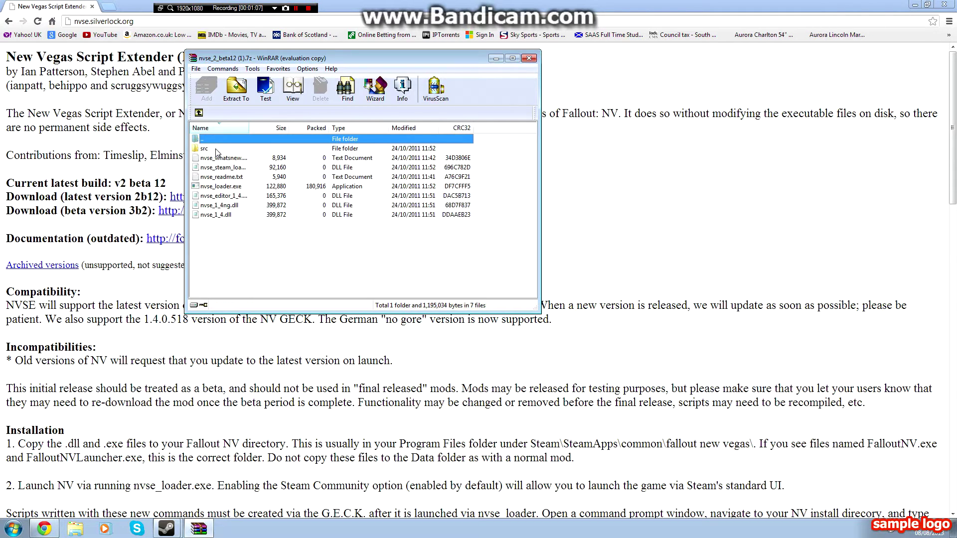
pyautogui.click(209, 150)
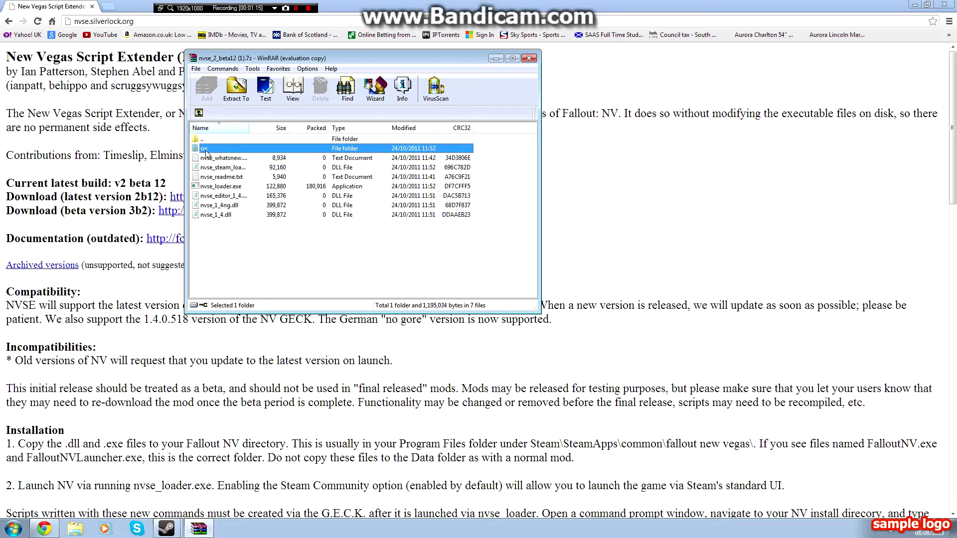
pyautogui.keyDown('shift'); pyautogui.click(222, 218); pyautogui.keyUp('shift')
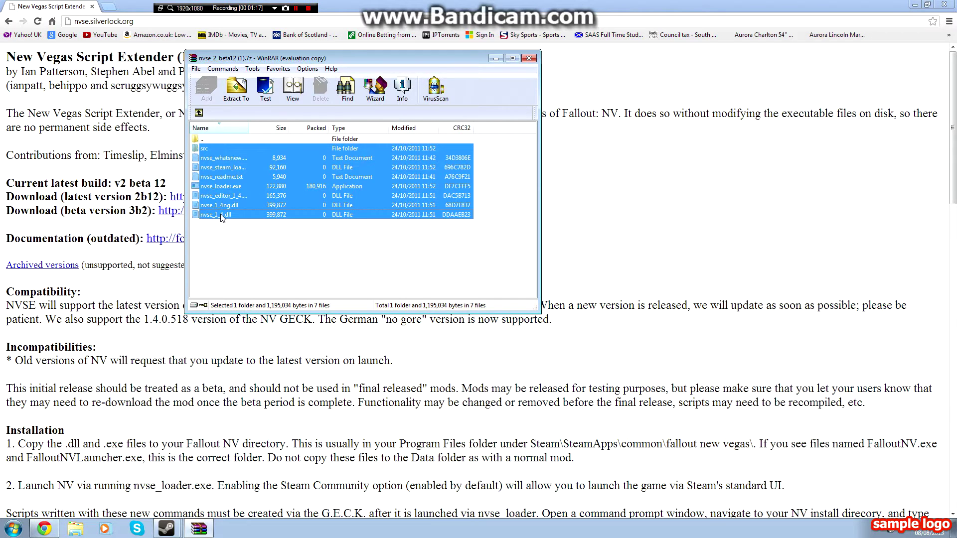
pyautogui.rightClick(227, 203)
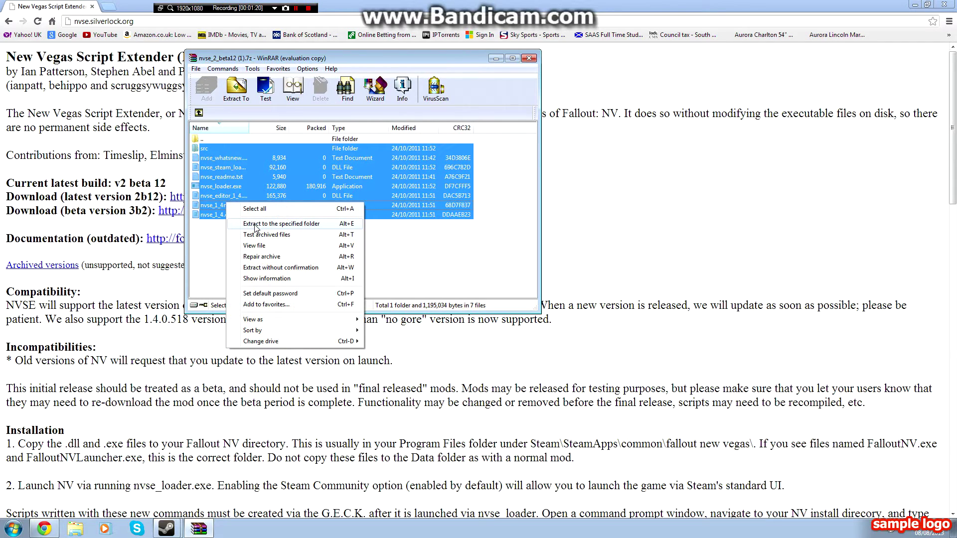
pyautogui.click(255, 224)
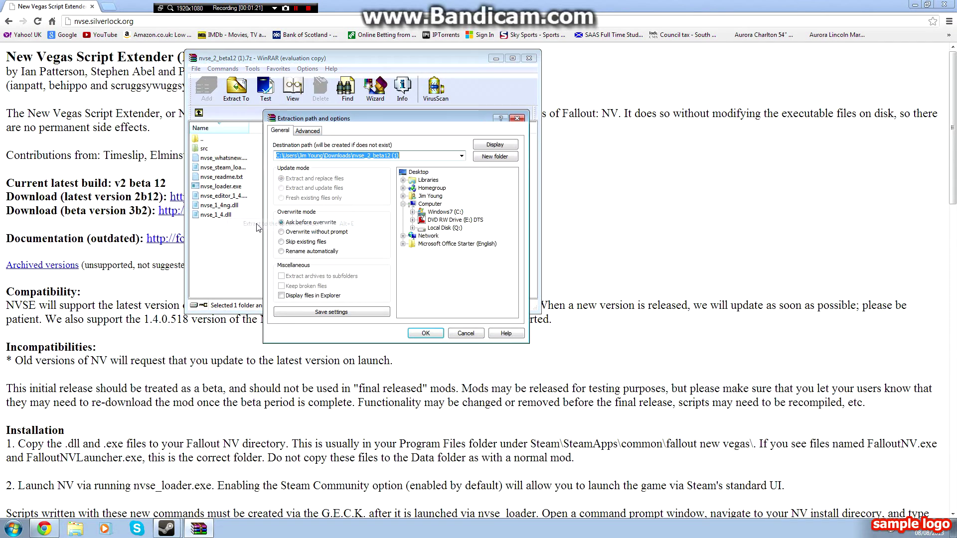
# Expand the destination tree through C:\Program Files (x86)\Steam\steamapps\common.
pyautogui.click(412, 212)
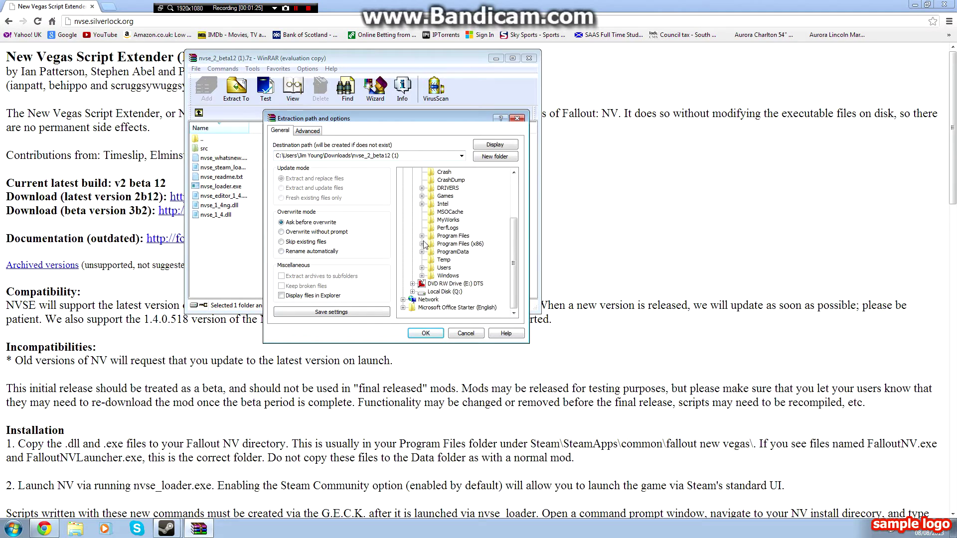
pyautogui.click(423, 246)
pyautogui.scroll(-5, 423, 244)
pyautogui.scroll(-5, 426, 242)
pyautogui.scroll(-5, 429, 240)
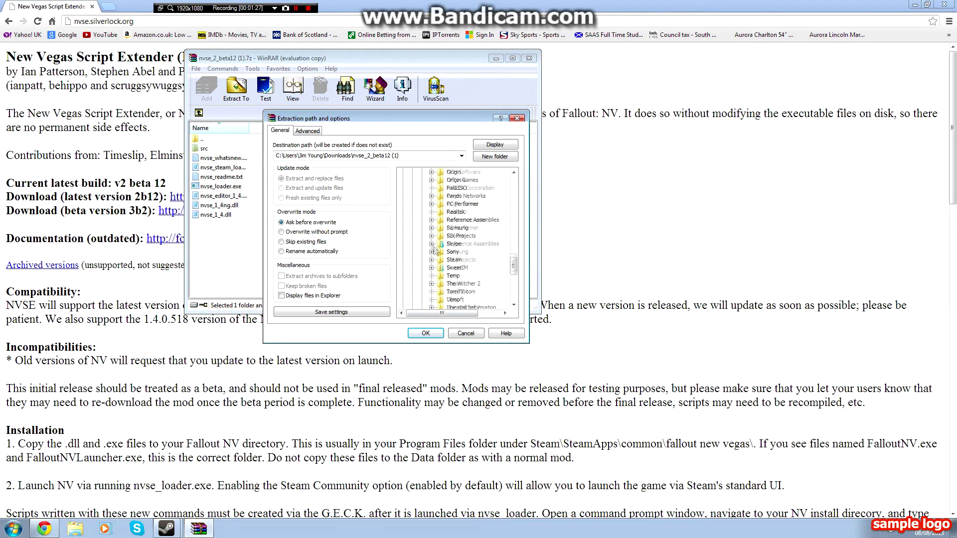
pyautogui.scroll(-5, 432, 238)
pyautogui.click(431, 212)
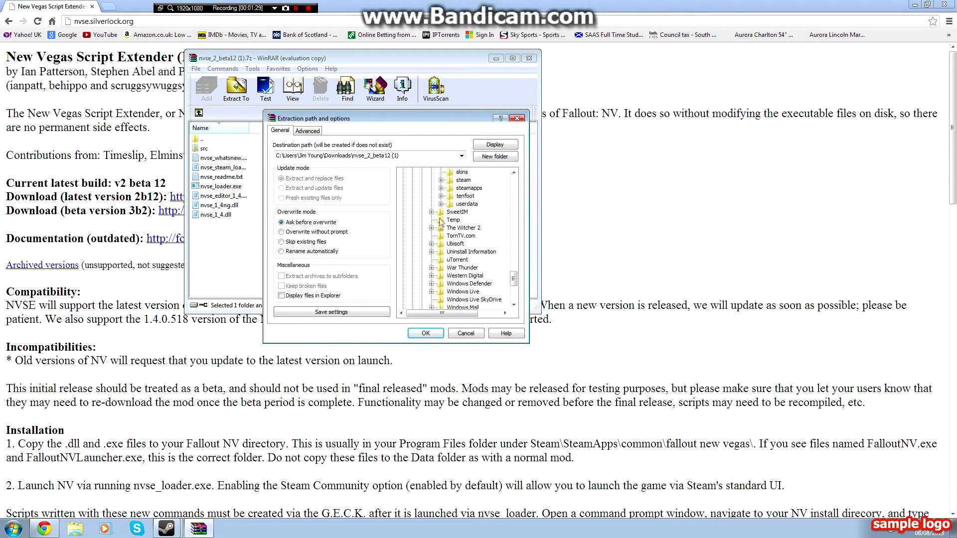
pyautogui.scroll(5, 444, 244)
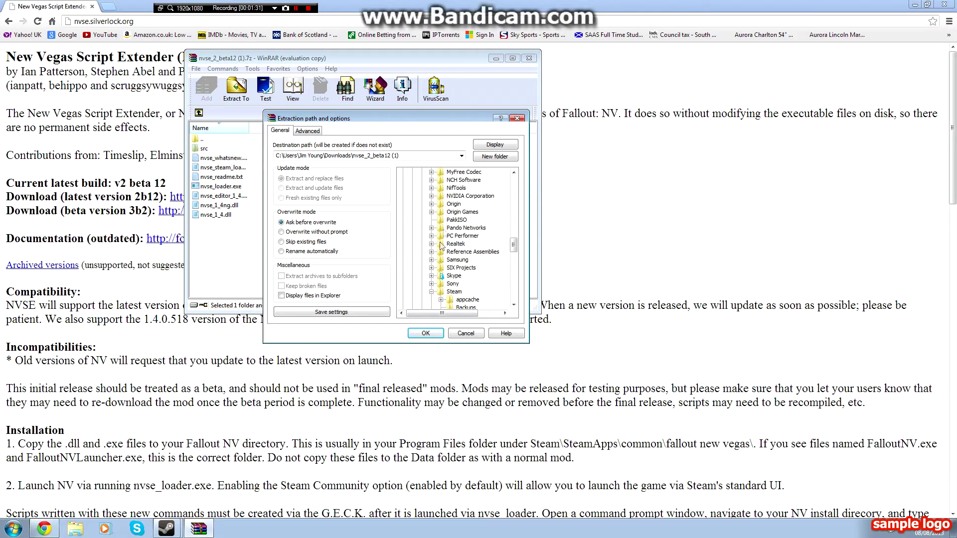
pyautogui.scroll(-5, 436, 294)
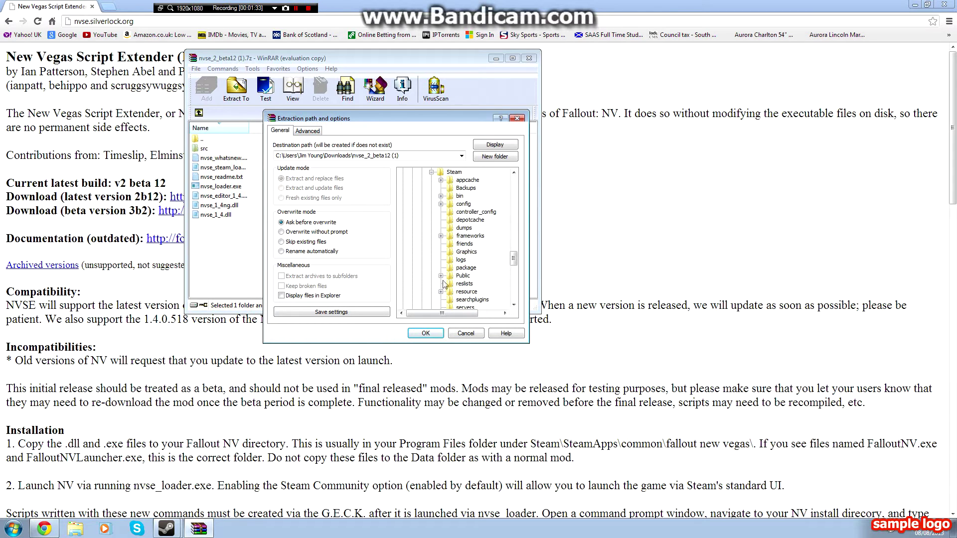
pyautogui.click(441, 291)
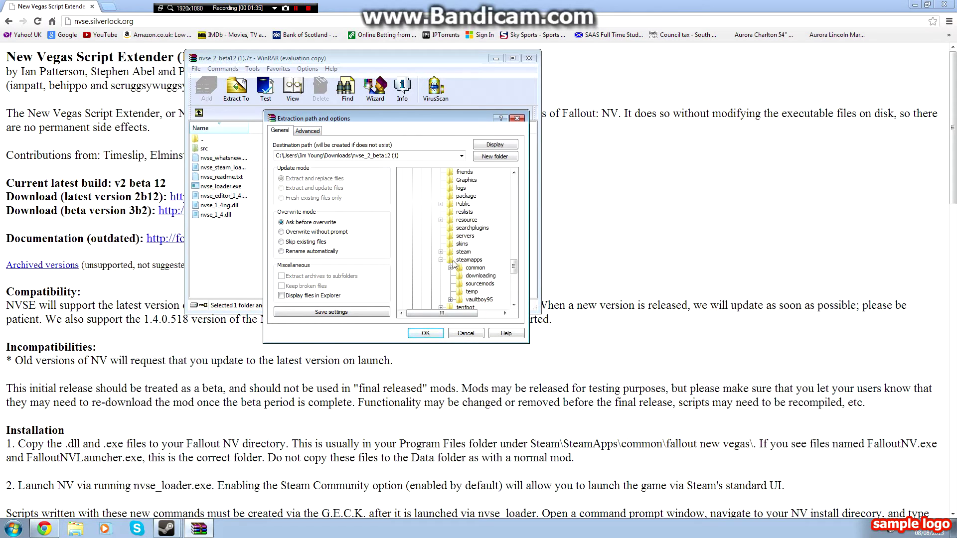
pyautogui.click(450, 267)
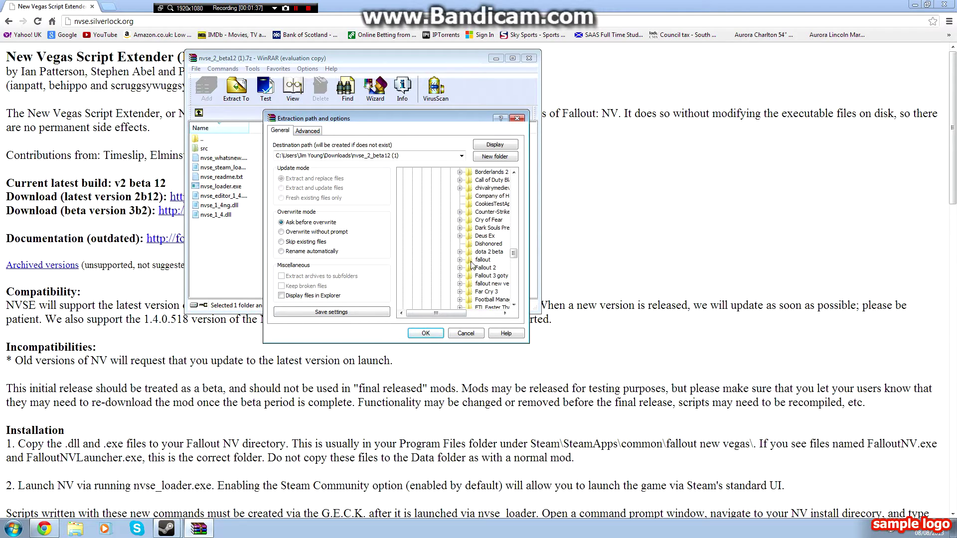
# Extract into the fallout new vegas folder, replacing all existing files.
pyautogui.click(466, 286)
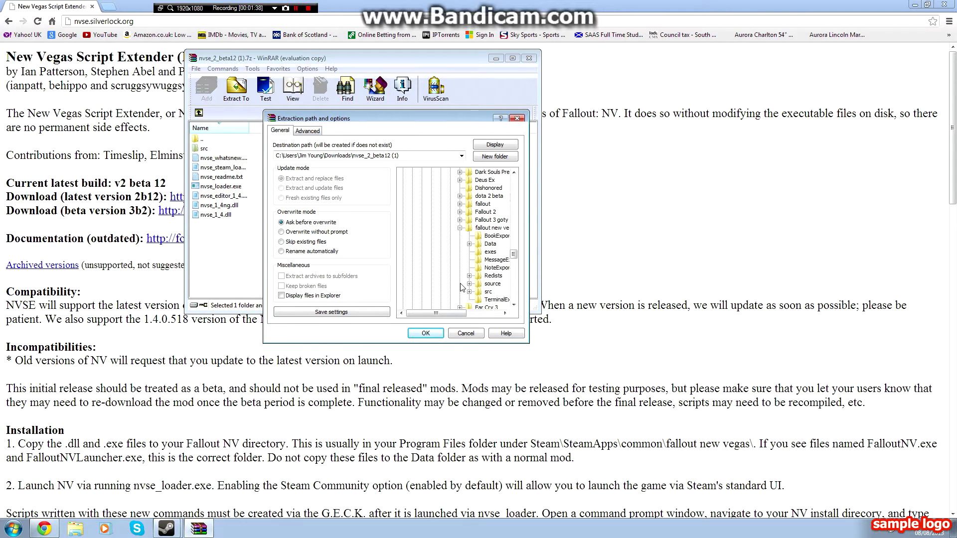
pyautogui.click(496, 229)
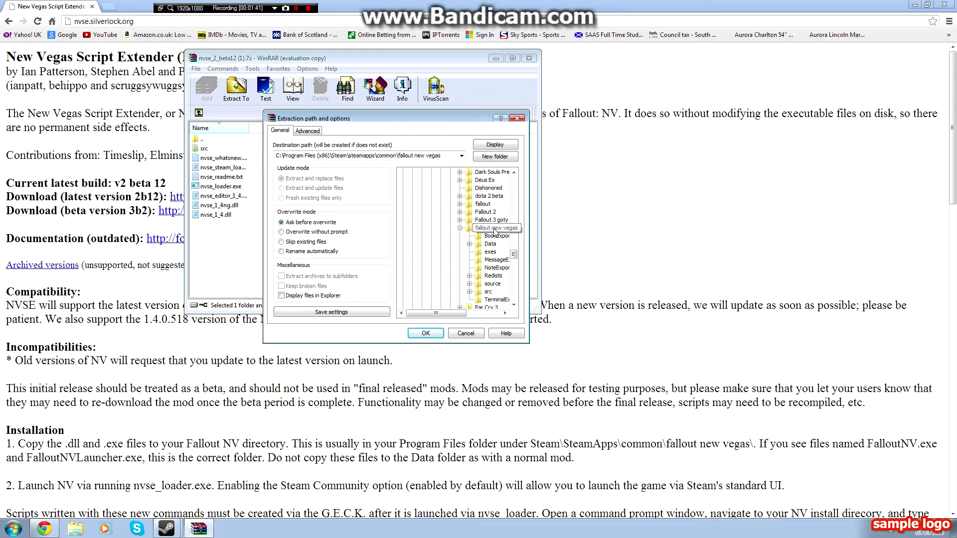
pyautogui.click(429, 335)
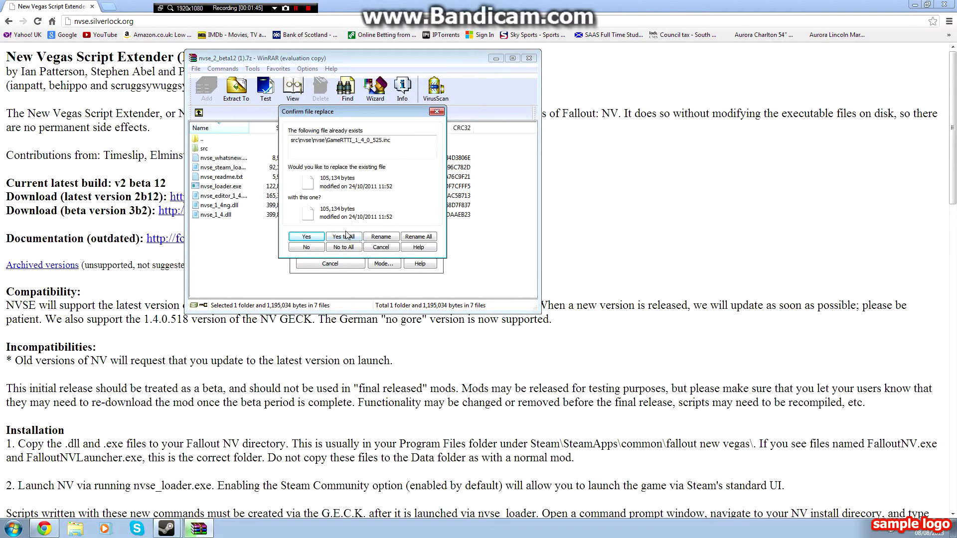
pyautogui.click(348, 238)
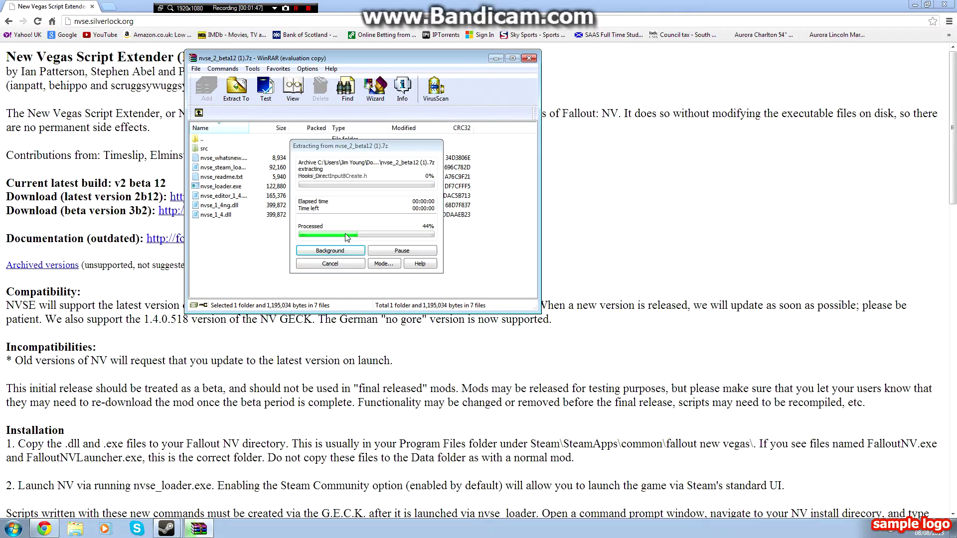
# Open a maximized Explorer window at C:\Program Files (x86)\Steam\steamapps\common\fallout new vegas.
pyautogui.click(503, 63)
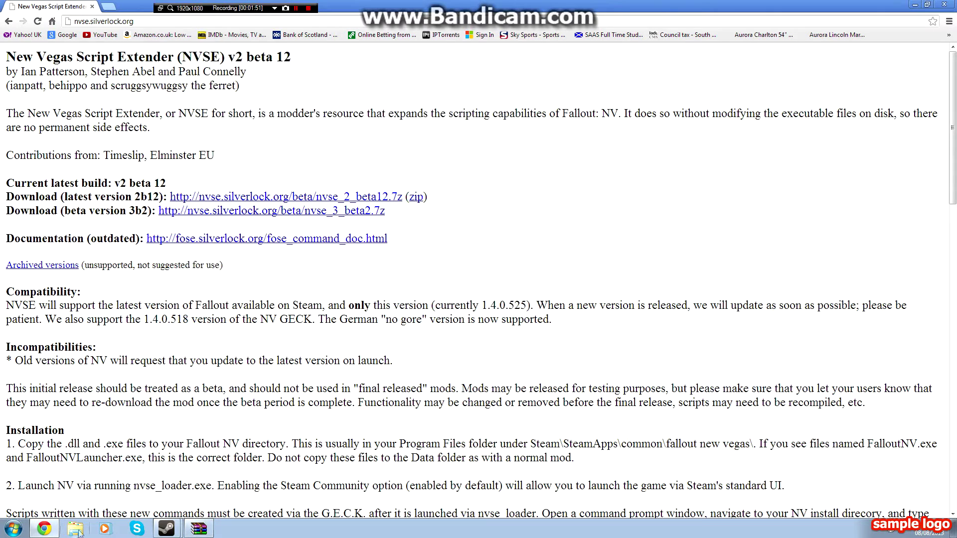
pyautogui.click(75, 528)
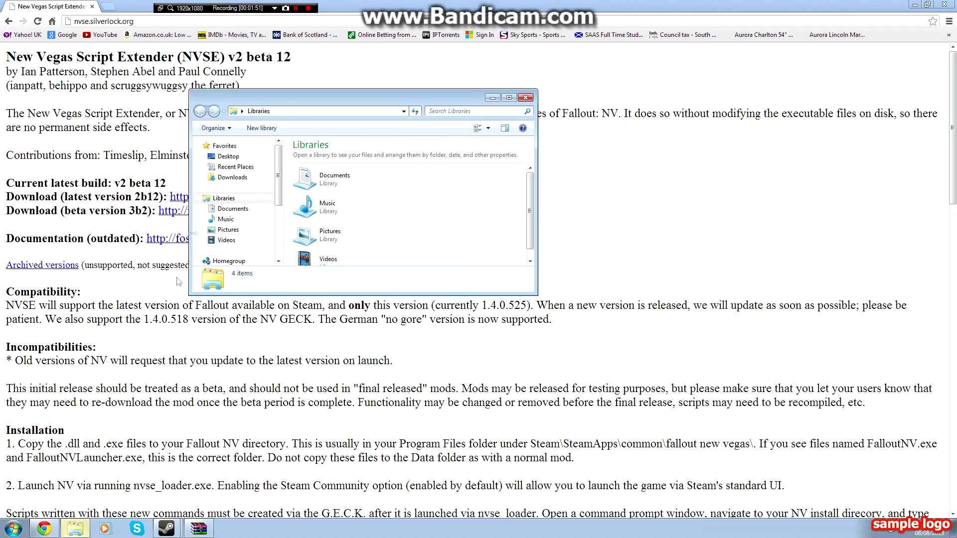
pyautogui.click(509, 97)
pyautogui.click(43, 200)
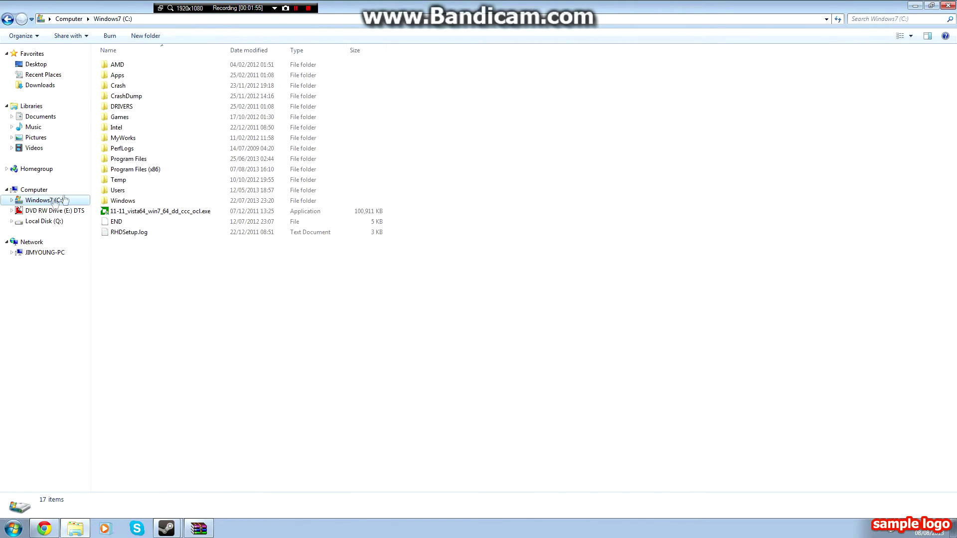
pyautogui.doubleClick(158, 170)
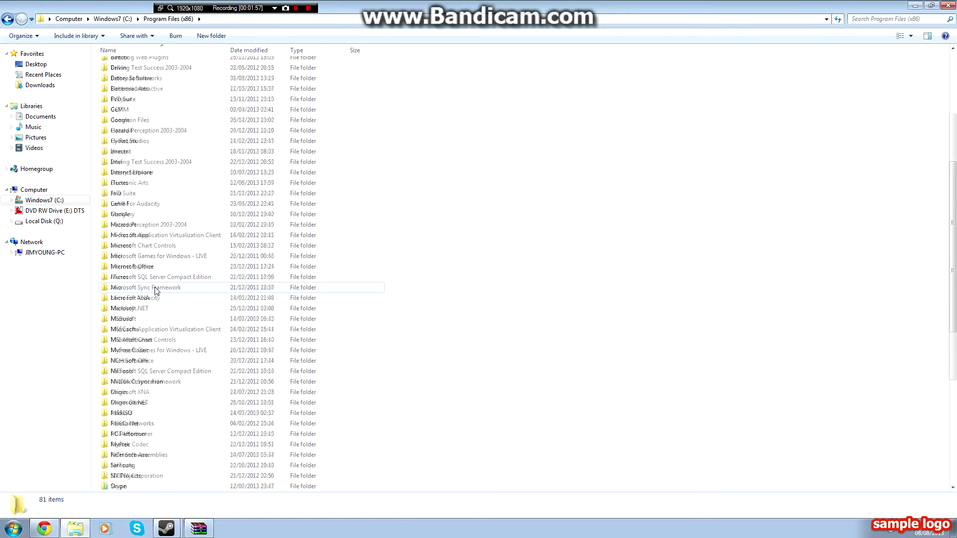
pyautogui.scroll(-13, 154, 293)
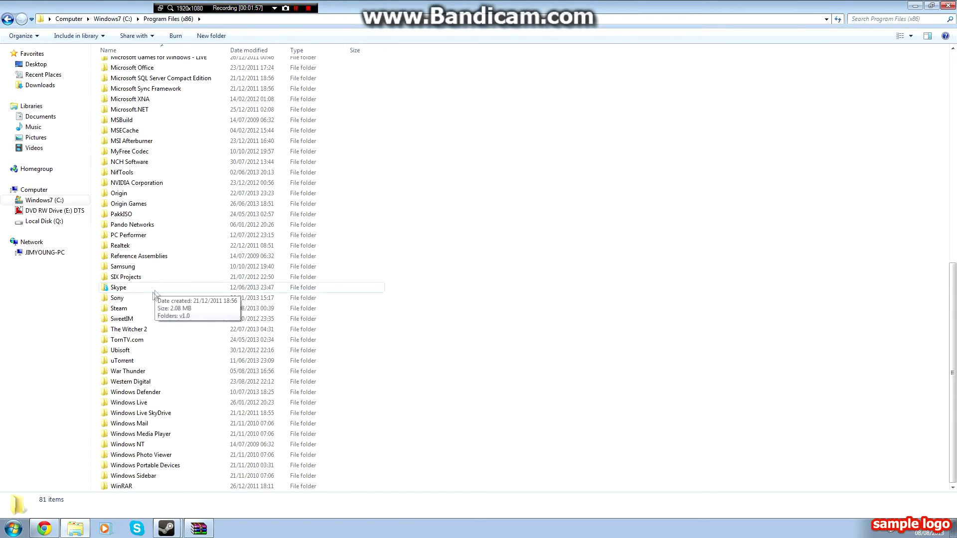
pyautogui.doubleClick(131, 310)
pyautogui.click(140, 264)
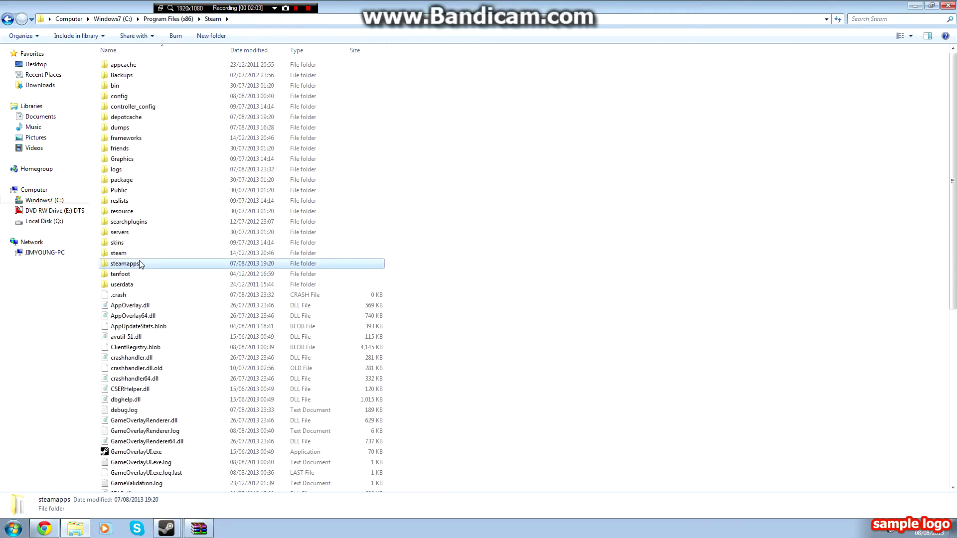
pyautogui.doubleClick(140, 264)
pyautogui.doubleClick(120, 65)
pyautogui.doubleClick(128, 326)
# Create a shortcut to nvse_loader.exe and cut it for moving.
pyautogui.scroll(-1, 140, 324)
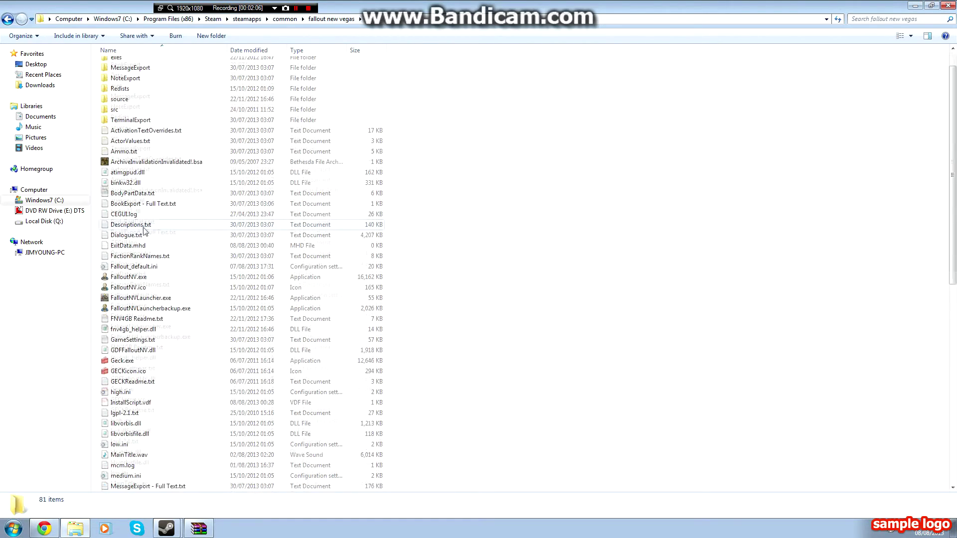
pyautogui.scroll(-11, 140, 324)
pyautogui.click(133, 277)
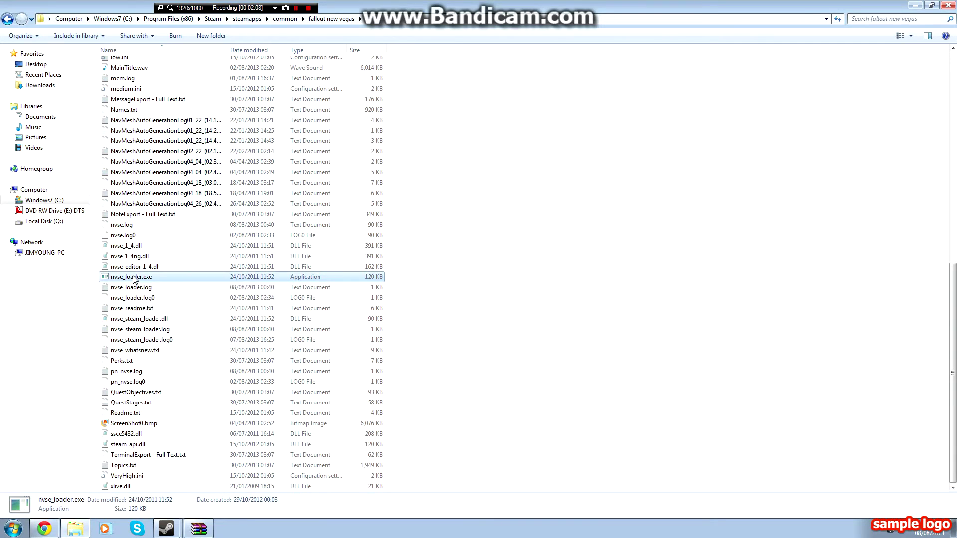
pyautogui.rightClick(133, 277)
pyautogui.click(178, 453)
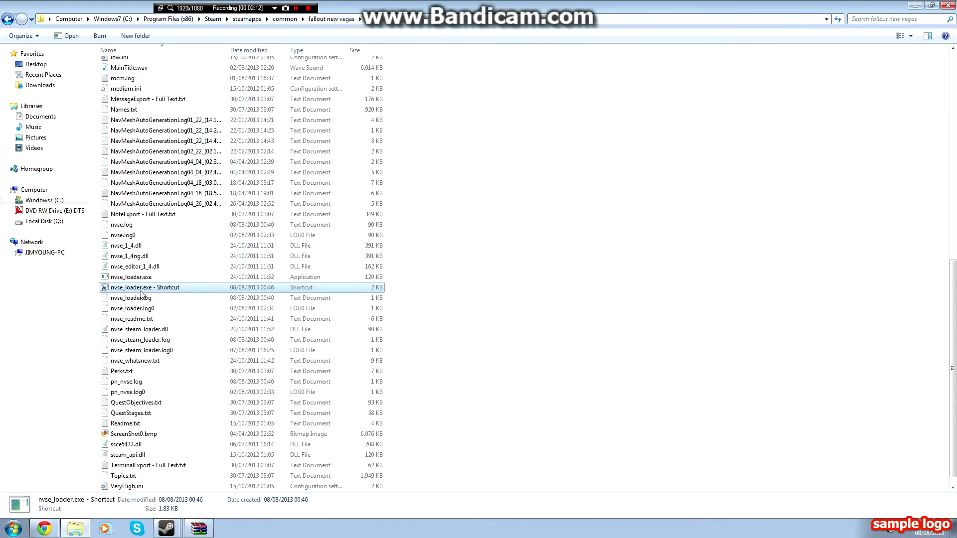
pyautogui.rightClick(142, 294)
pyautogui.click(160, 220)
pyautogui.click(915, 6)
# Paste the nvse_loader shortcut onto the desktop.
pyautogui.click(915, 5)
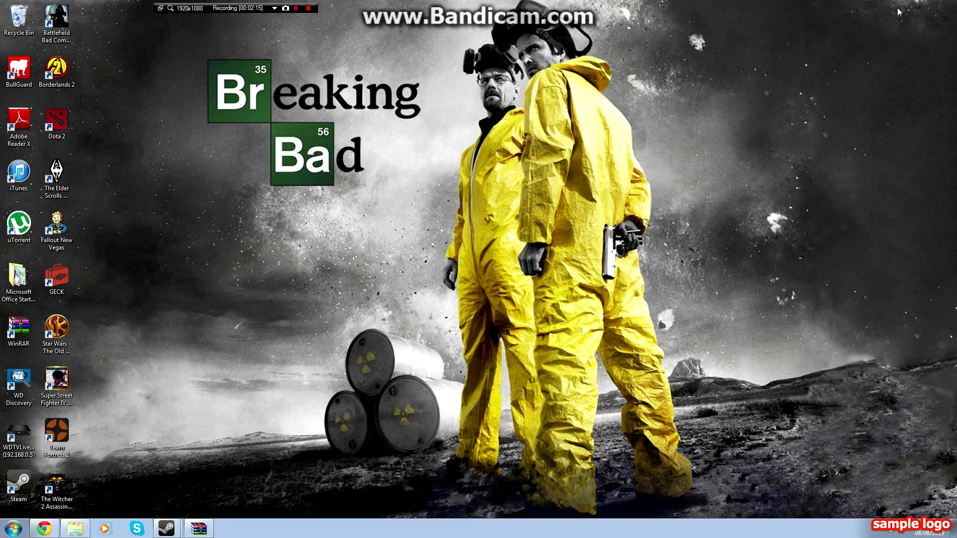
pyautogui.rightClick(784, 72)
pyautogui.click(816, 129)
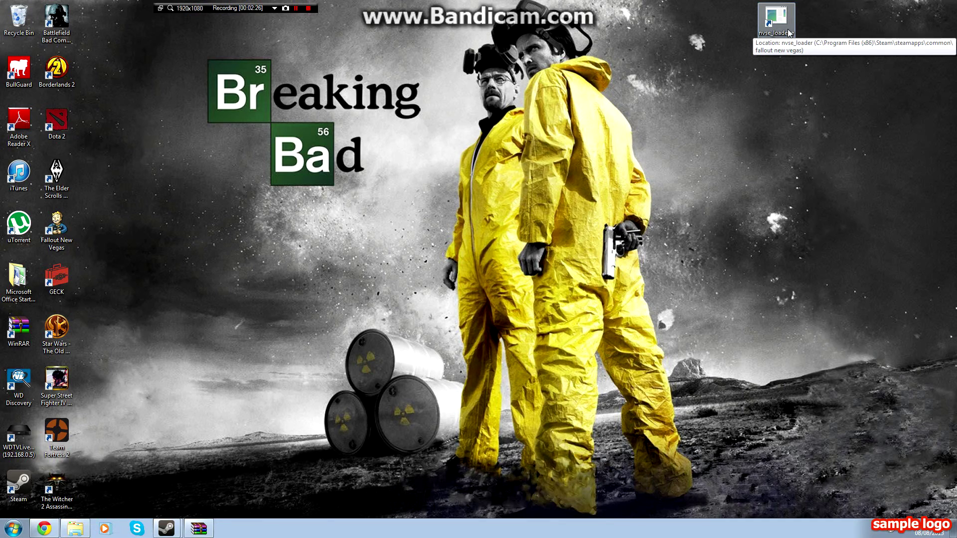
pyautogui.rightClick(787, 23)
pyautogui.click(734, 18)
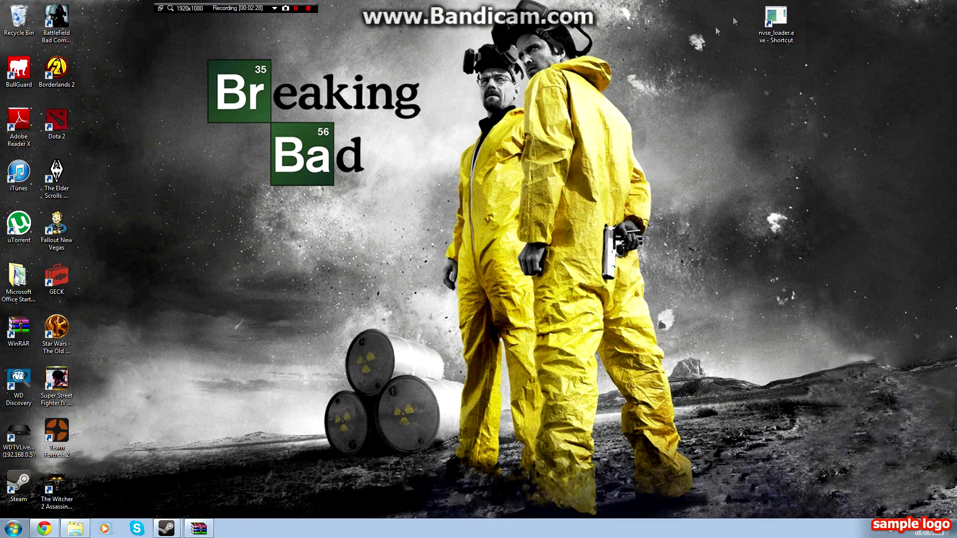
# Set the shortcut's icon to FalloutNV.ico in its Properties and apply it.
pyautogui.rightClick(774, 18)
pyautogui.click(797, 251)
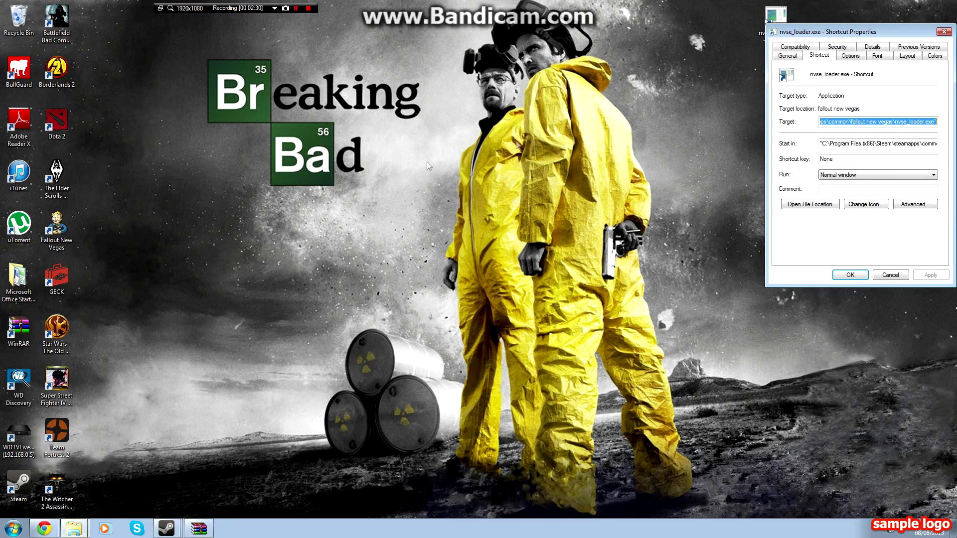
pyautogui.click(867, 204)
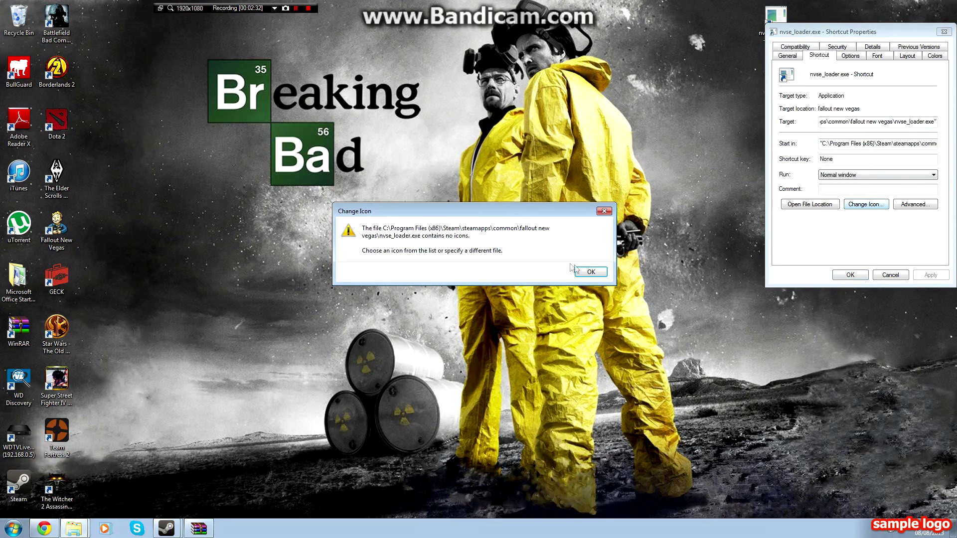
pyautogui.click(594, 272)
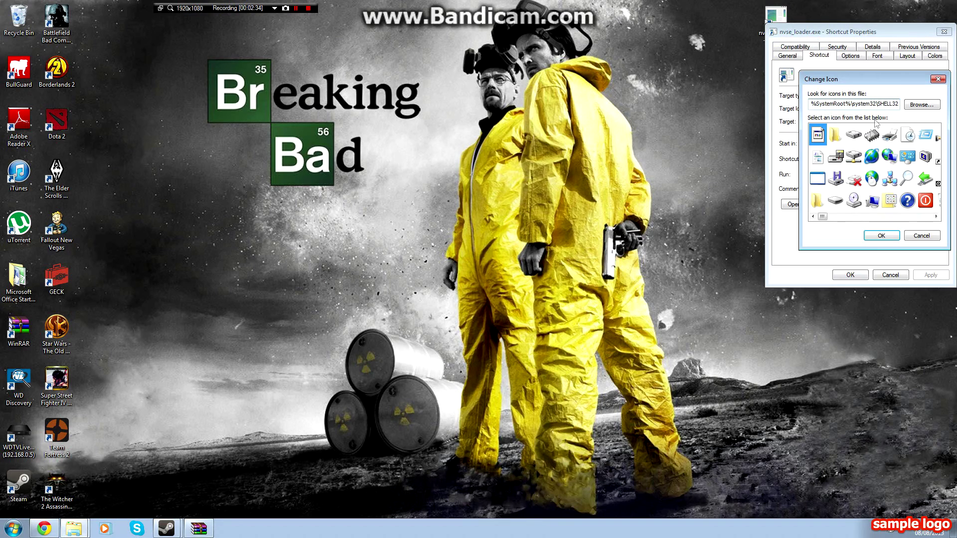
pyautogui.click(921, 104)
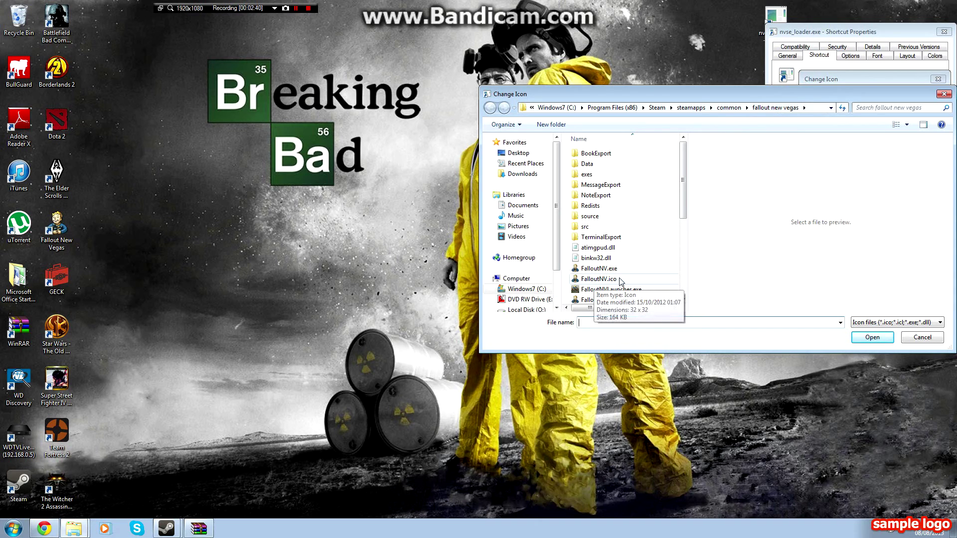
pyautogui.doubleClick(619, 279)
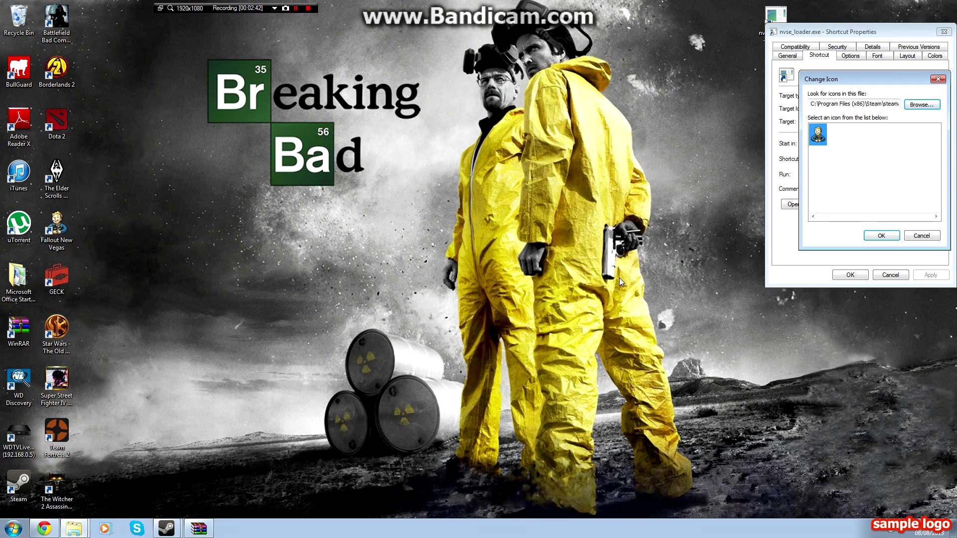
pyautogui.click(880, 240)
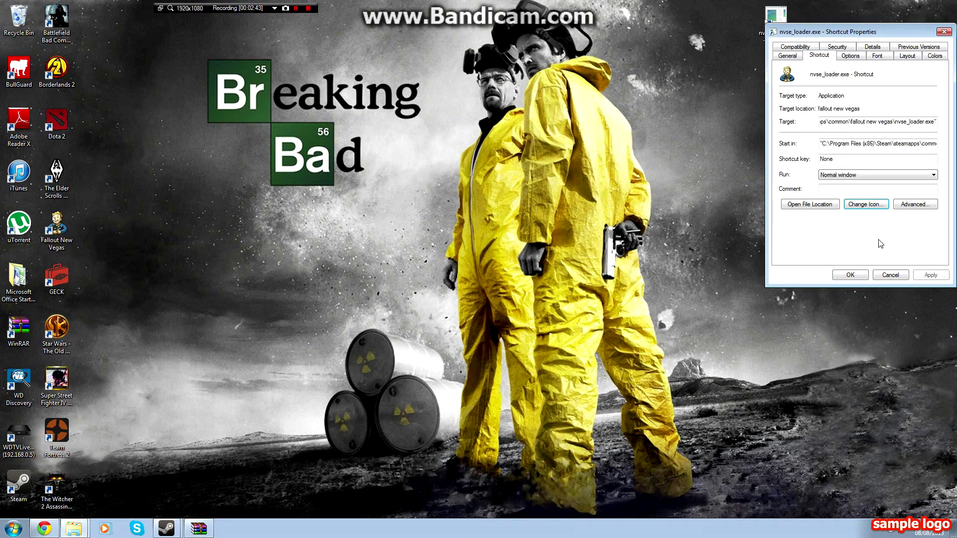
pyautogui.click(926, 275)
pyautogui.click(943, 33)
pyautogui.rightClick(770, 20)
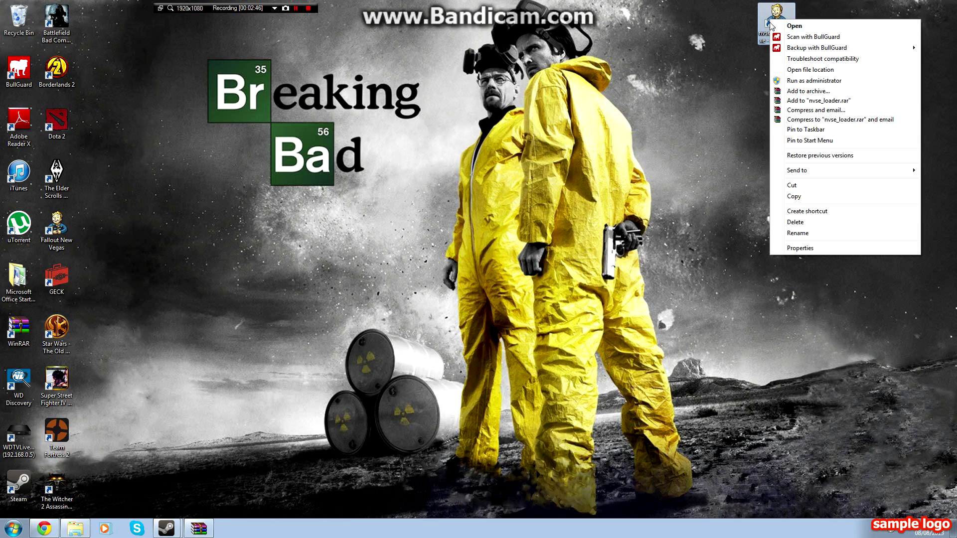
pyautogui.click(591, 165)
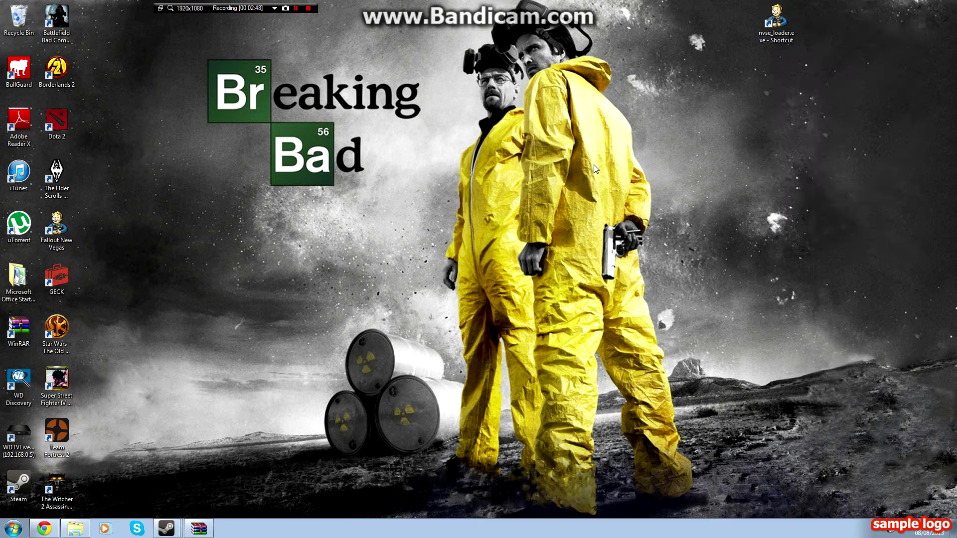